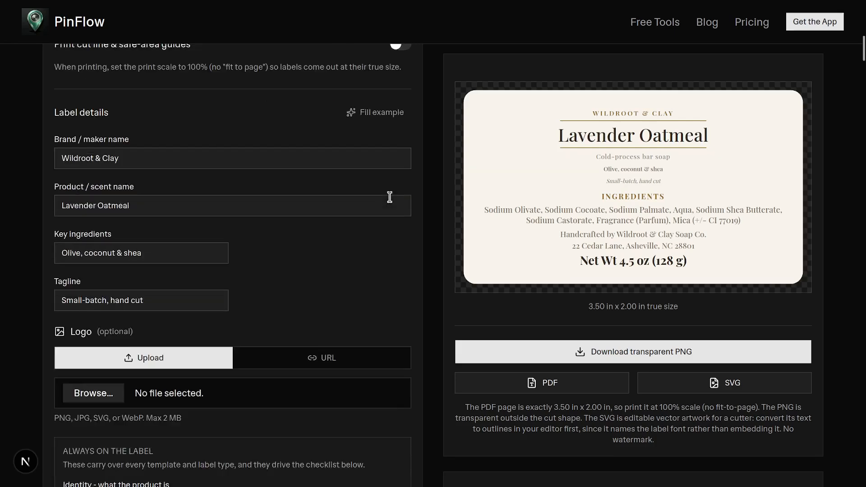
click(380, 112)
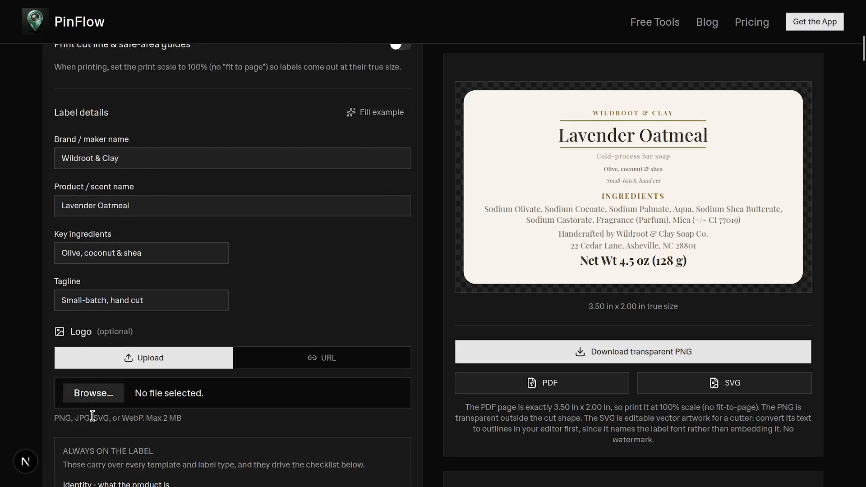
scroll(93, 416, down, 4)
scroll(120, 389, up, 9)
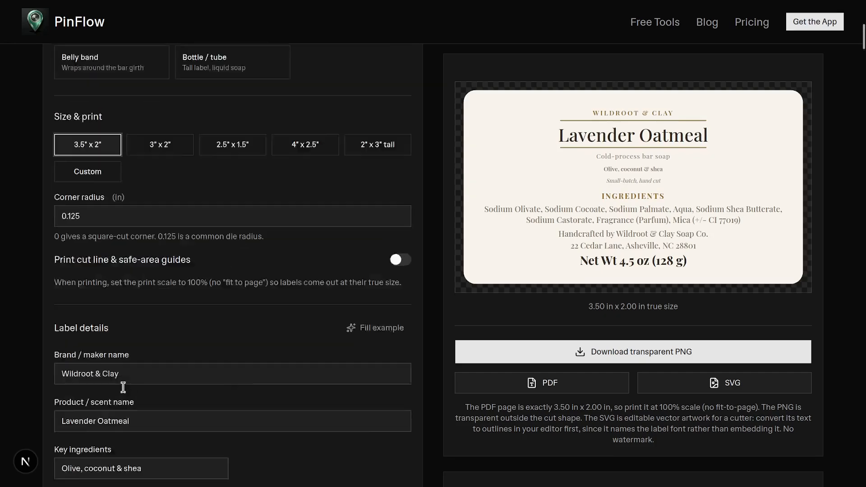
scroll(123, 388, up, 7)
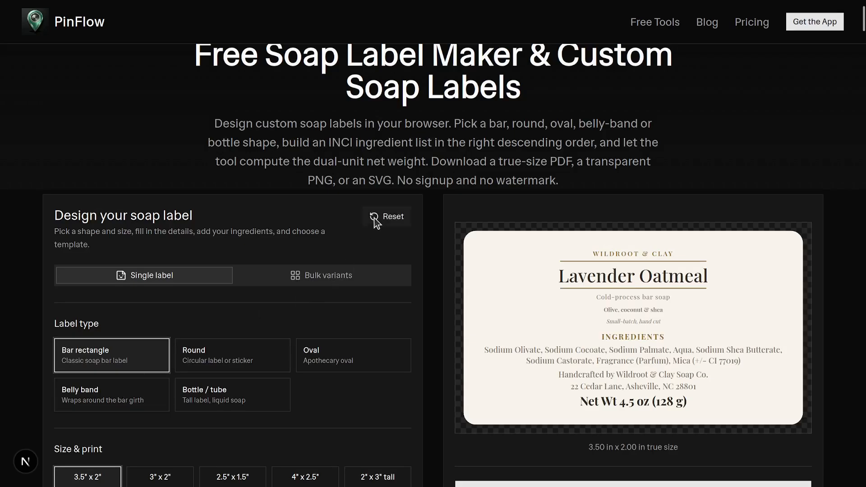
- Reset the soap label design to clear all details
click(374, 220)
scroll(187, 300, down, 4)
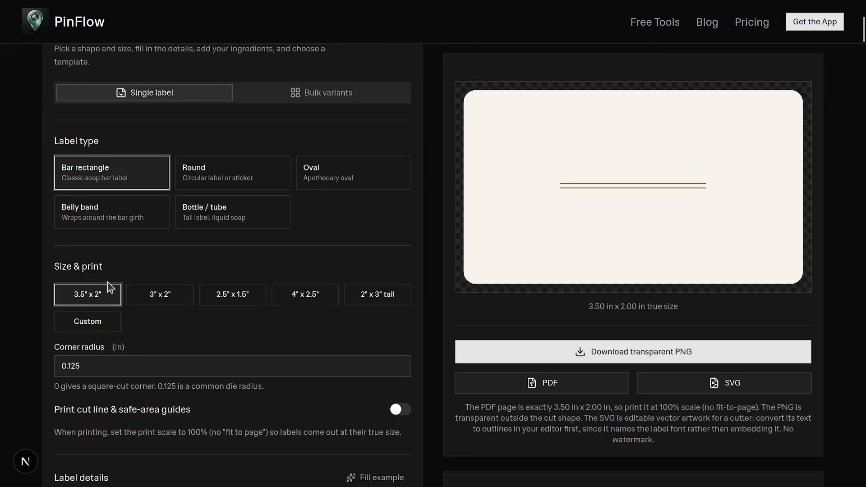
scroll(110, 289, down, 8)
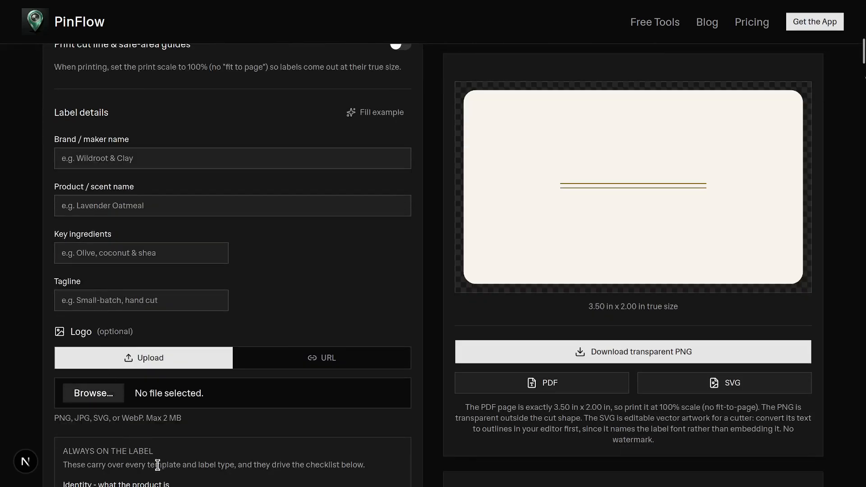
scroll(197, 333, up, 4)
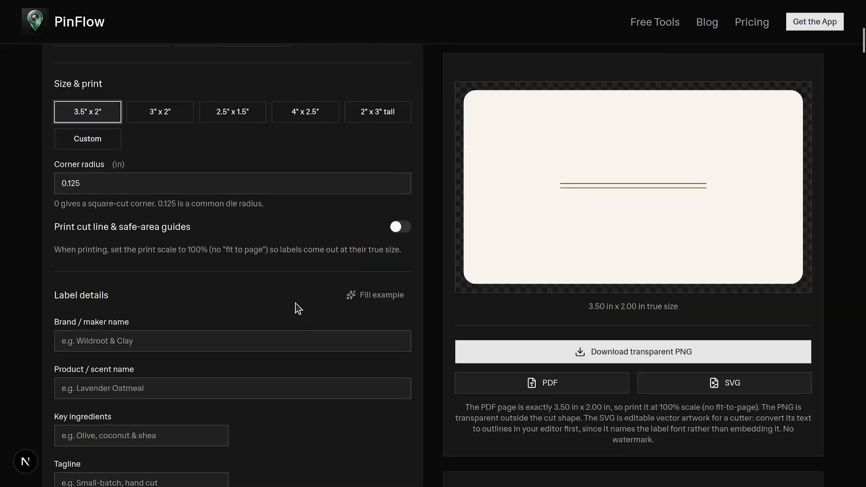
- Refill the label details with the example content
click(365, 300)
scroll(271, 293, up, 4)
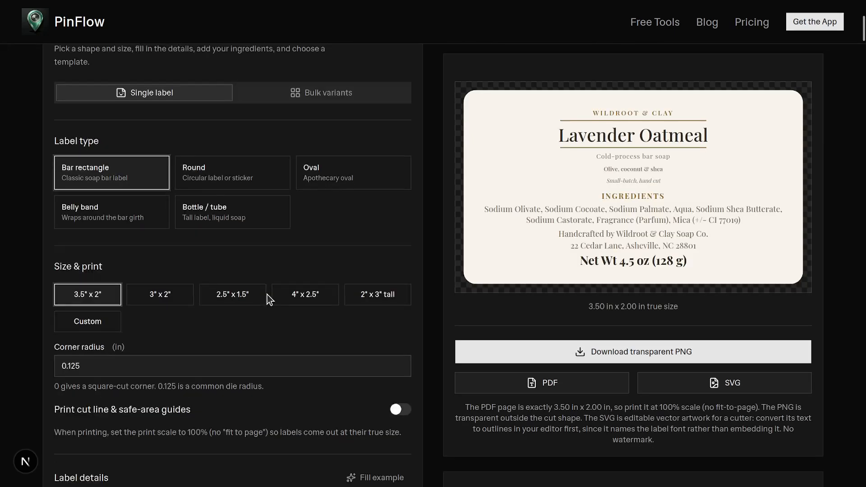
scroll(267, 295, up, 4)
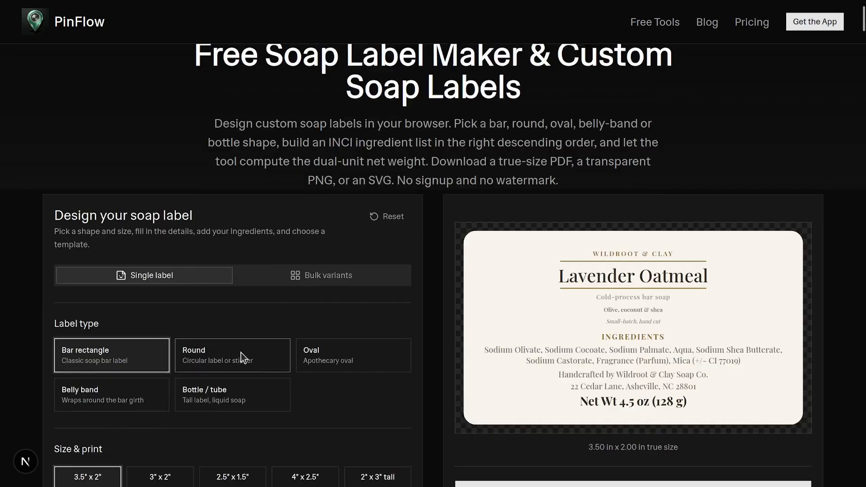
- Try the Belly band, Round and Oval label types in turn
click(155, 403)
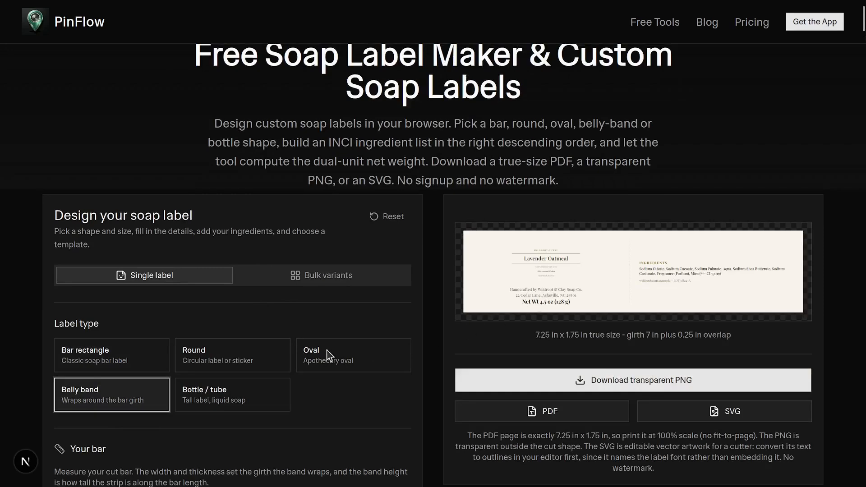
click(248, 351)
click(334, 366)
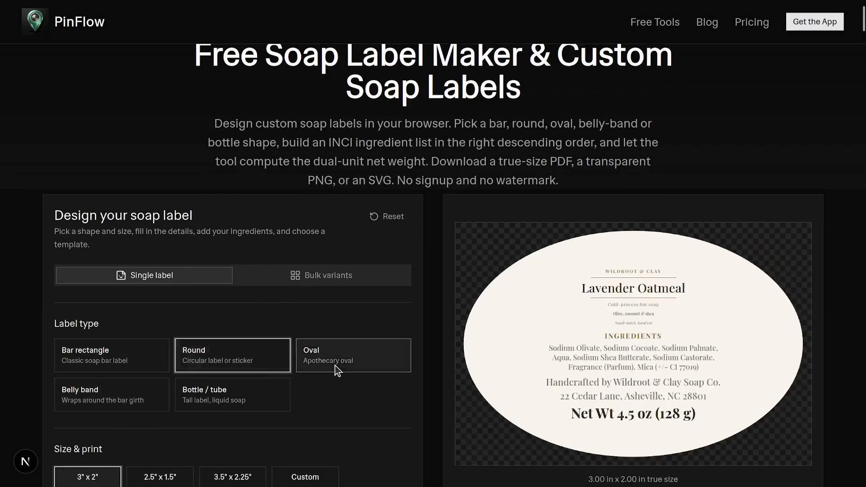
- Choose the Bottle / tube label type with the 2.5" x 5" size
click(248, 394)
scroll(128, 399, down, 6)
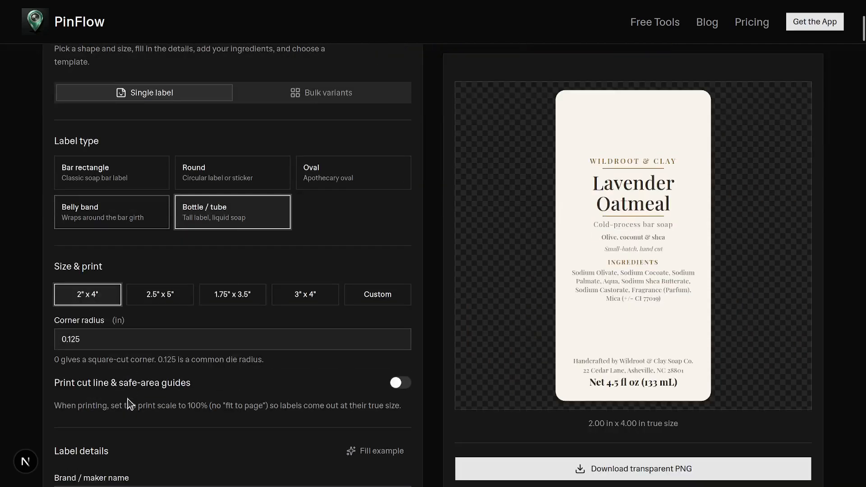
scroll(173, 289, up, 2)
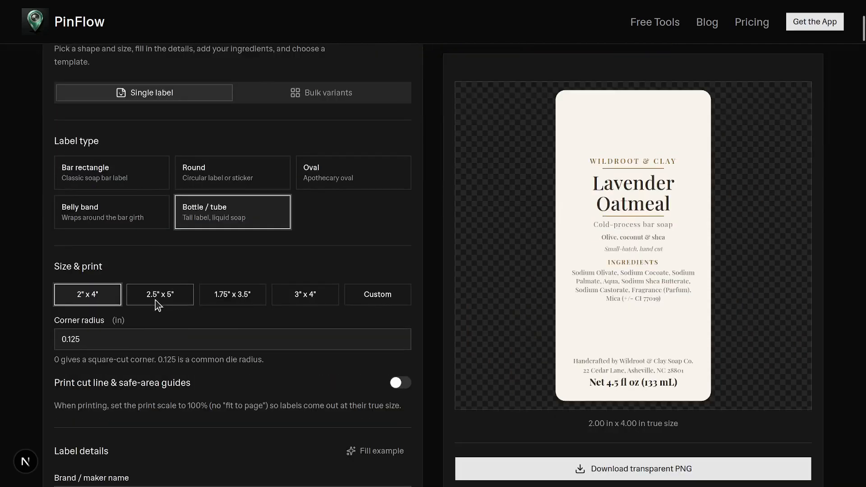
click(237, 299)
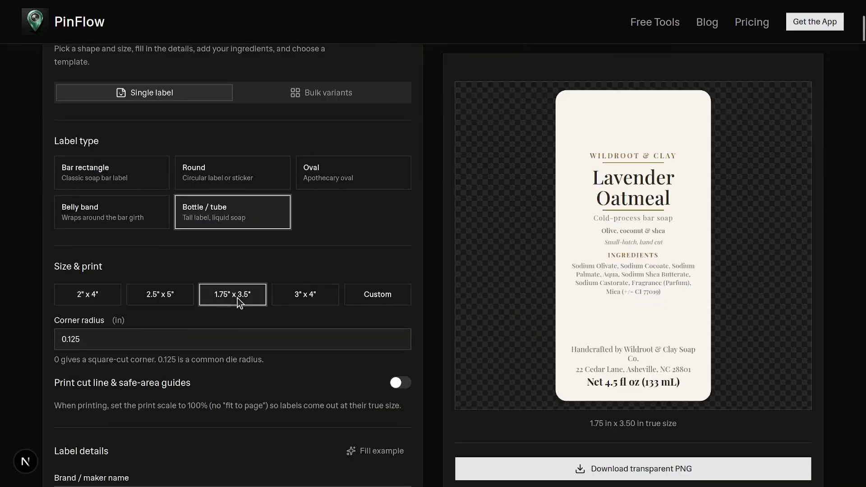
click(160, 302)
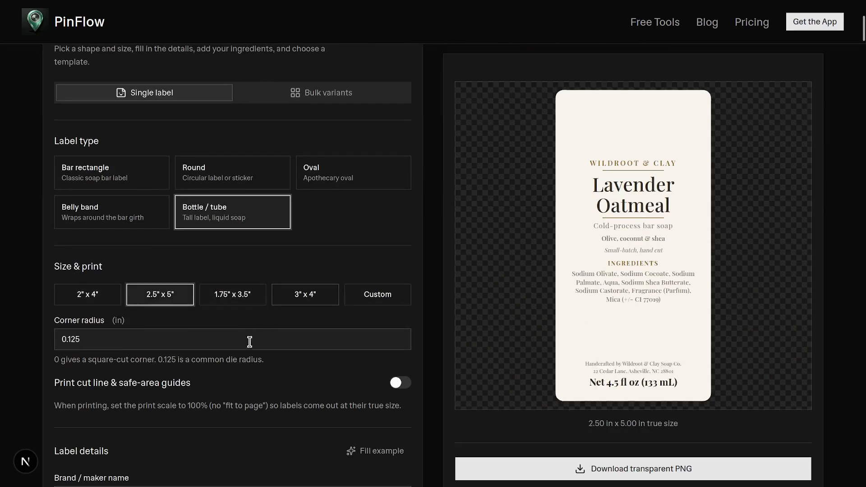
- Set the corner radius to 0 for a square-cut corner
double_click(114, 343)
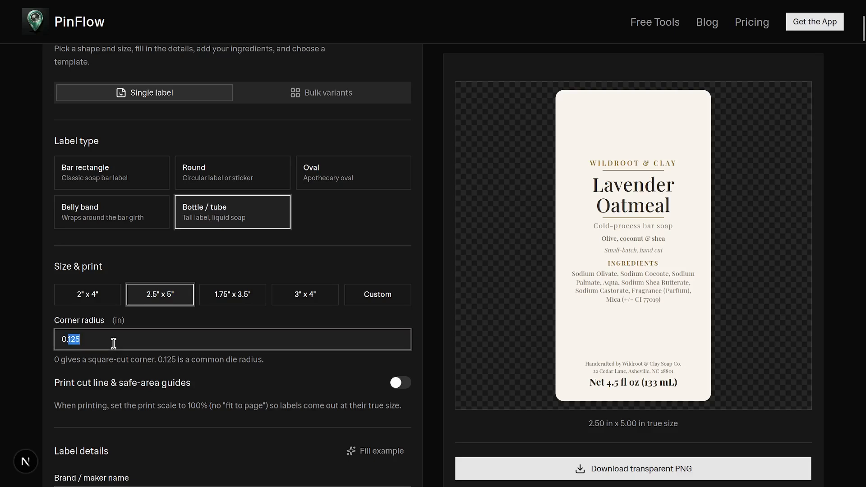
click(114, 343)
triple_click(114, 344)
text(0)
click(267, 372)
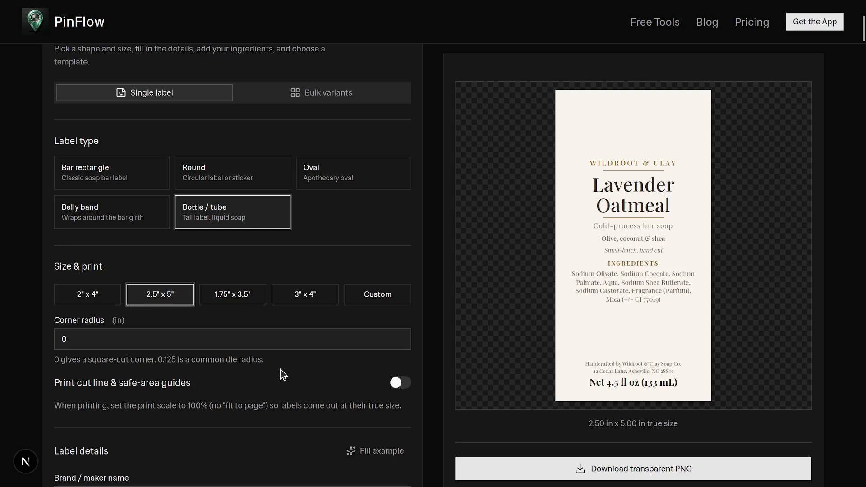
- Toggle the print cut line & safe-area guides on and back off
scroll(271, 373, down, 4)
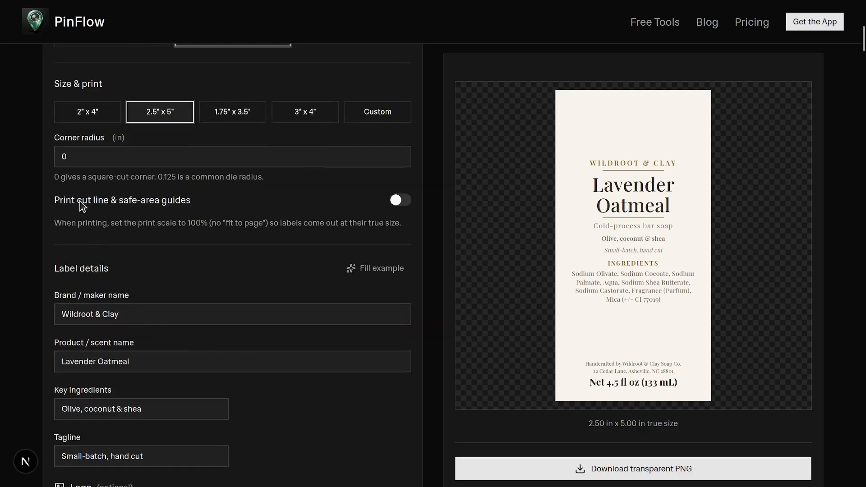
click(400, 202)
click(398, 199)
scroll(261, 386, down, 2)
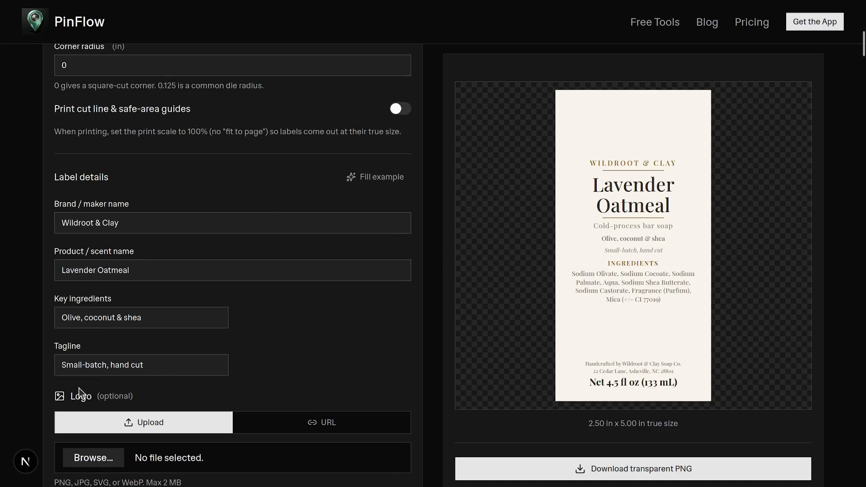
scroll(82, 392, down, 2)
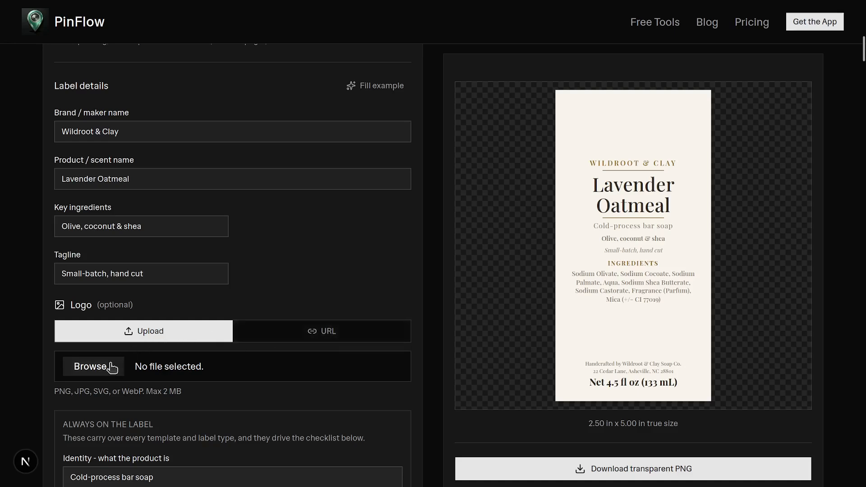
click(308, 336)
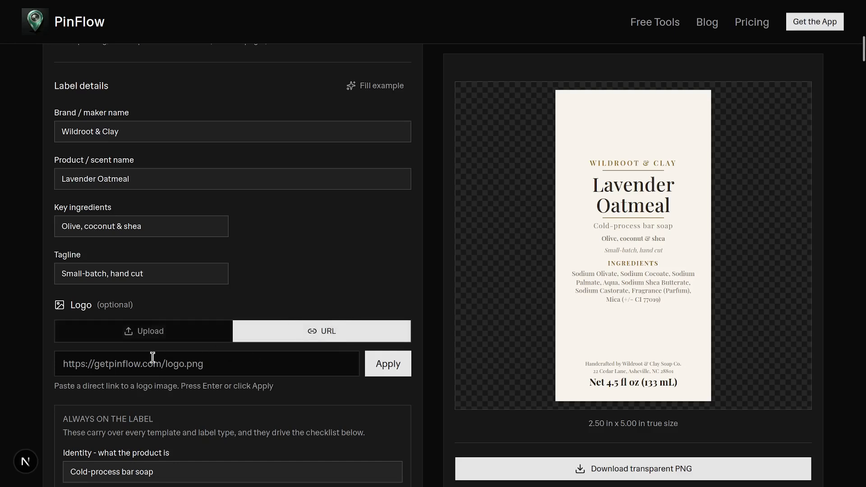
click(71, 364)
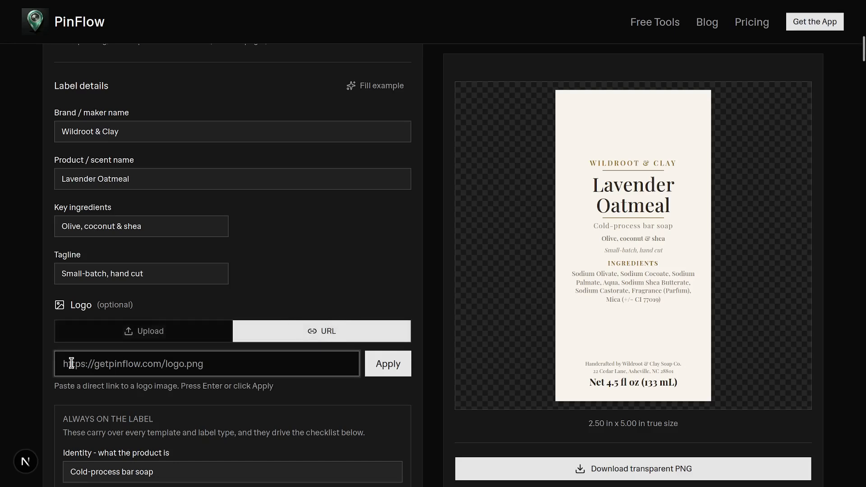
text(https)
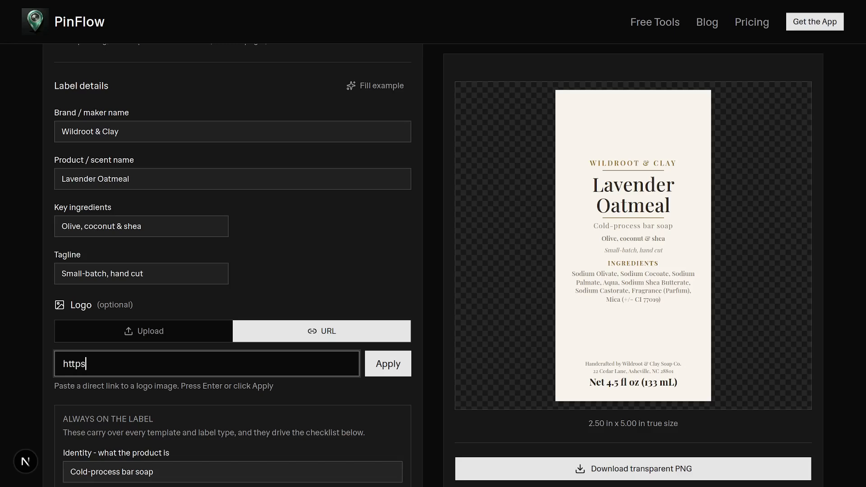
text(://getpinflow.com/l)
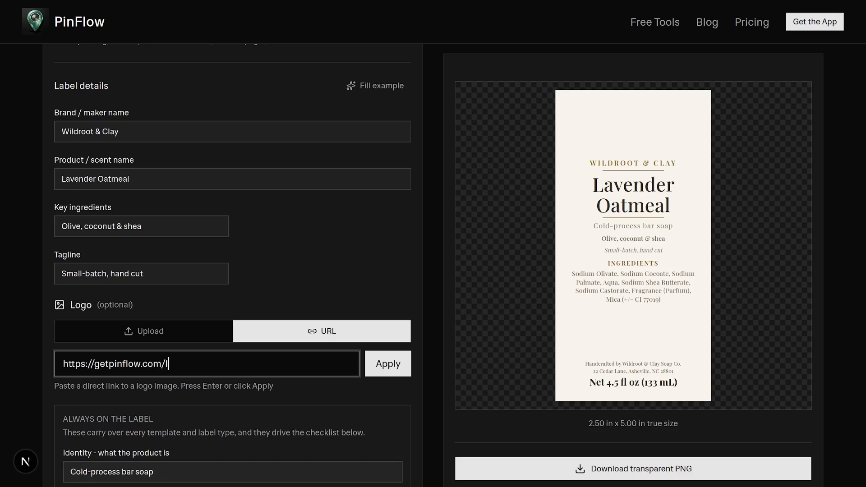
text(ogo.png)
key(Return)
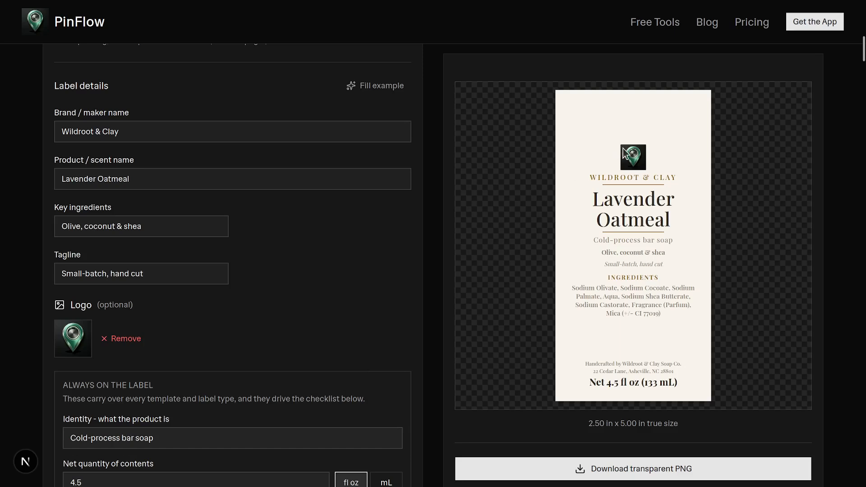
- Switch the net quantity unit to mL and back to fl oz
scroll(316, 265, down, 5)
scroll(315, 265, down, 1)
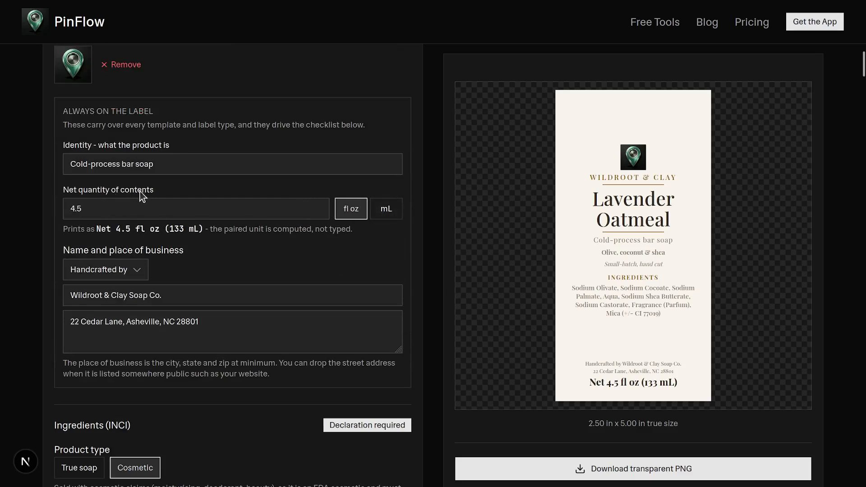
click(386, 211)
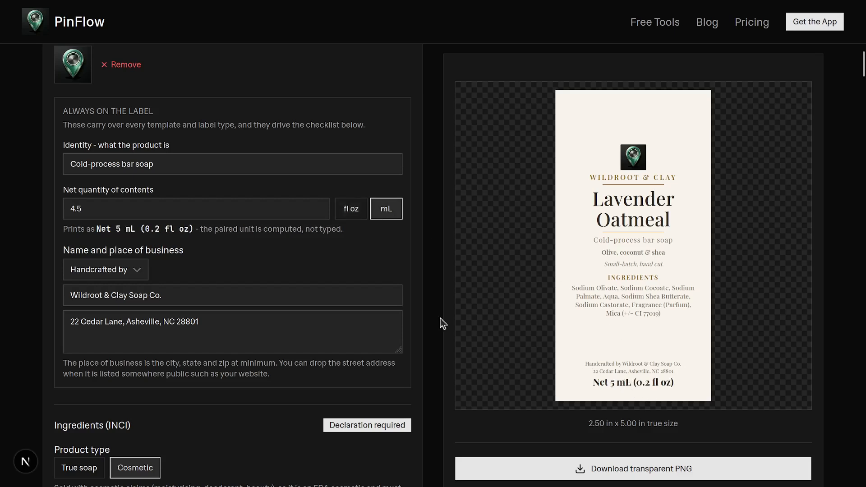
click(351, 212)
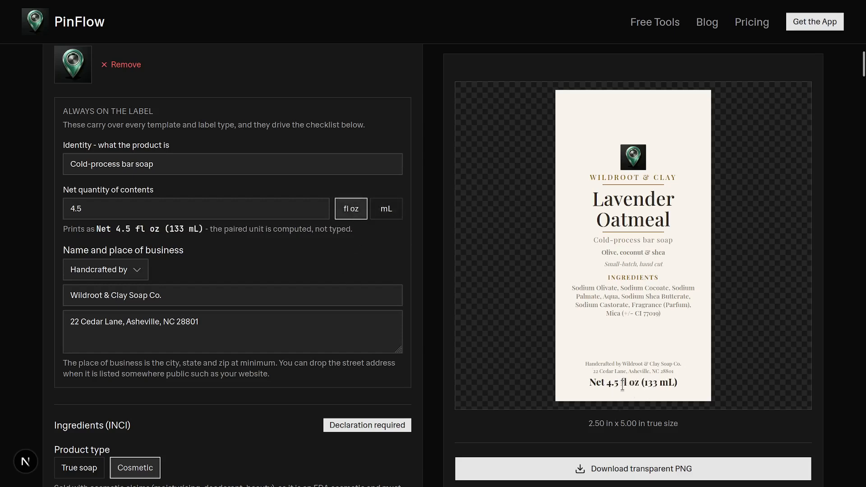
- Change the business name prefix to Made for
click(111, 273)
click(111, 293)
click(117, 270)
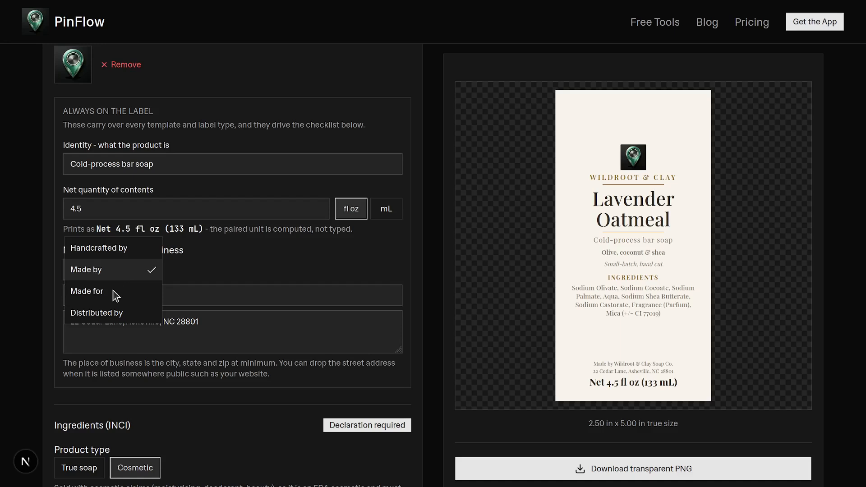
click(113, 290)
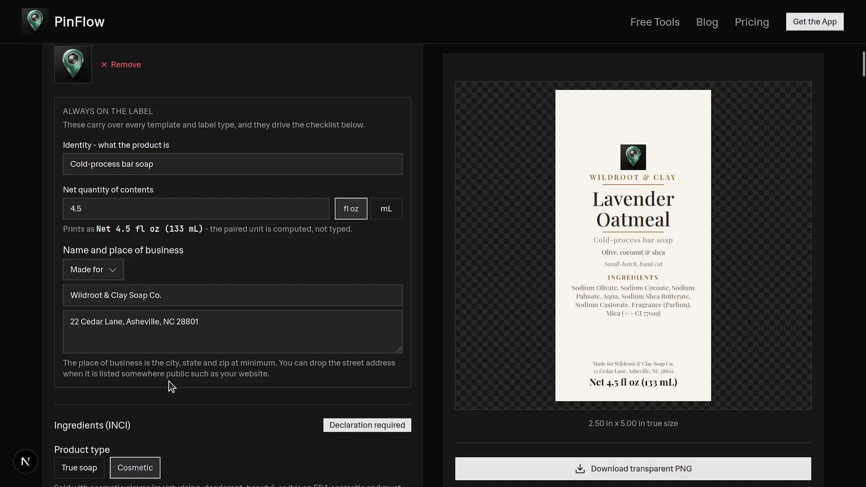
- Switch the product type to True soap and back to Cosmetic
scroll(168, 380, down, 4)
click(89, 284)
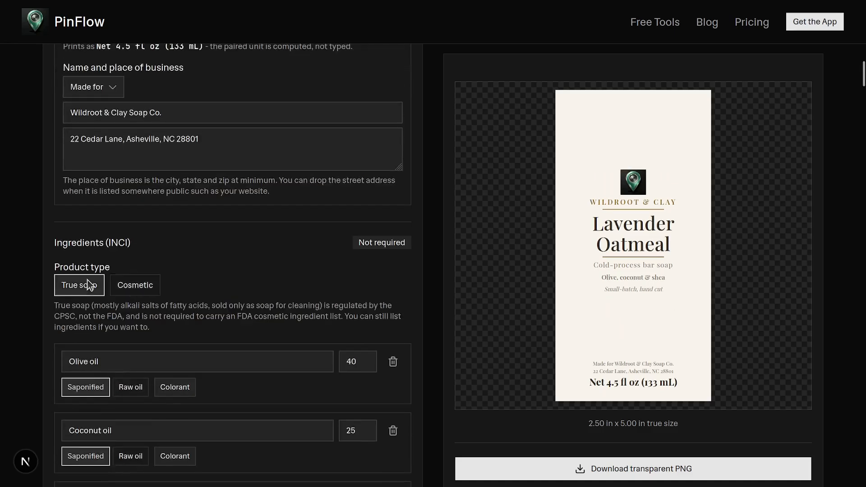
click(145, 292)
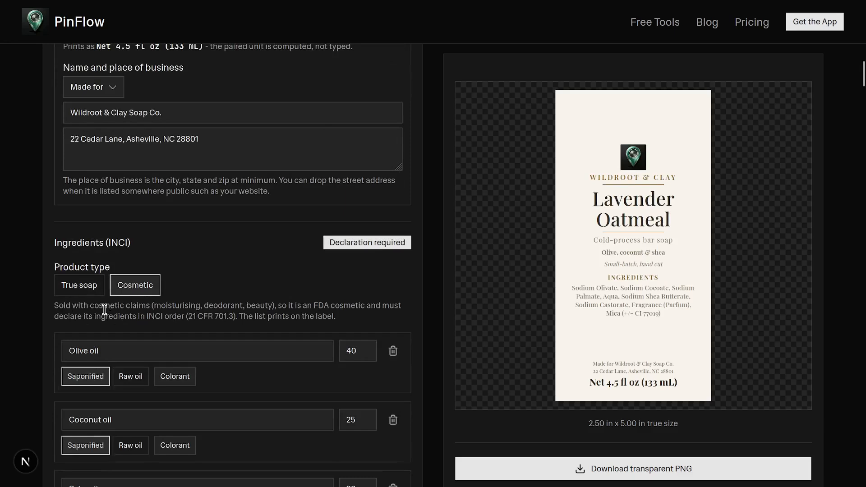
drag(93, 313, 180, 316)
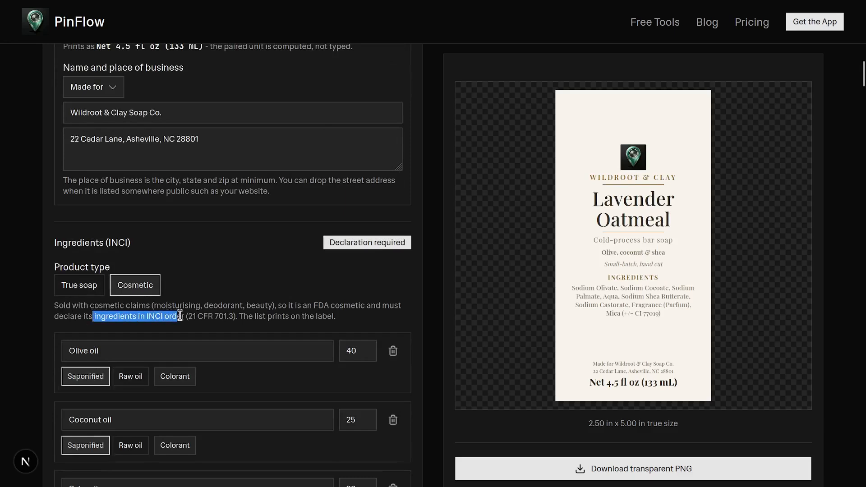
click(84, 286)
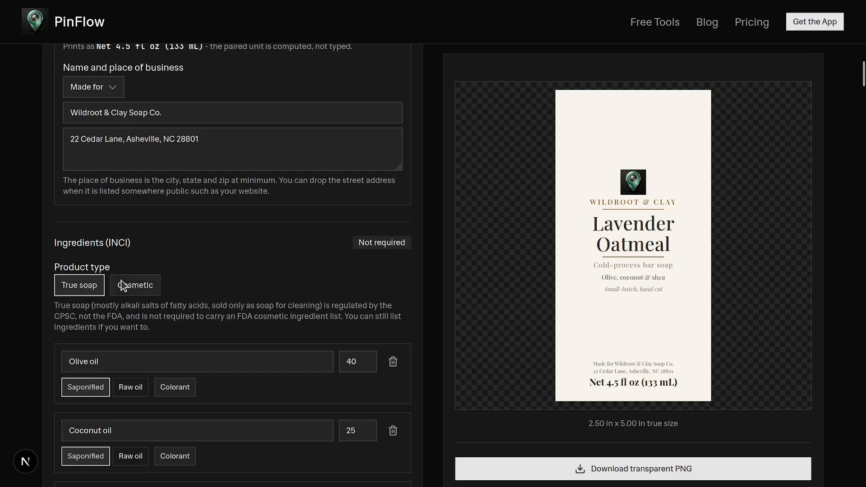
click(121, 280)
- Delete the Water ingredient from the ingredient list
scroll(137, 326, down, 4)
click(394, 307)
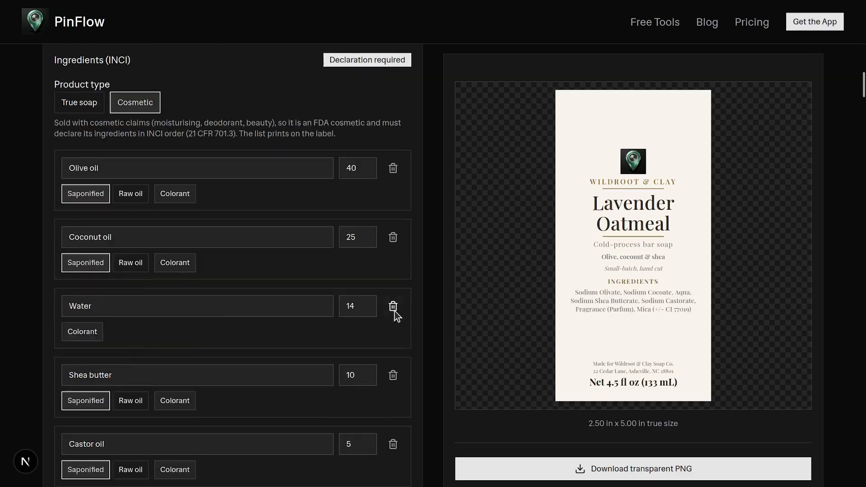
click(393, 306)
scroll(305, 353, down, 6)
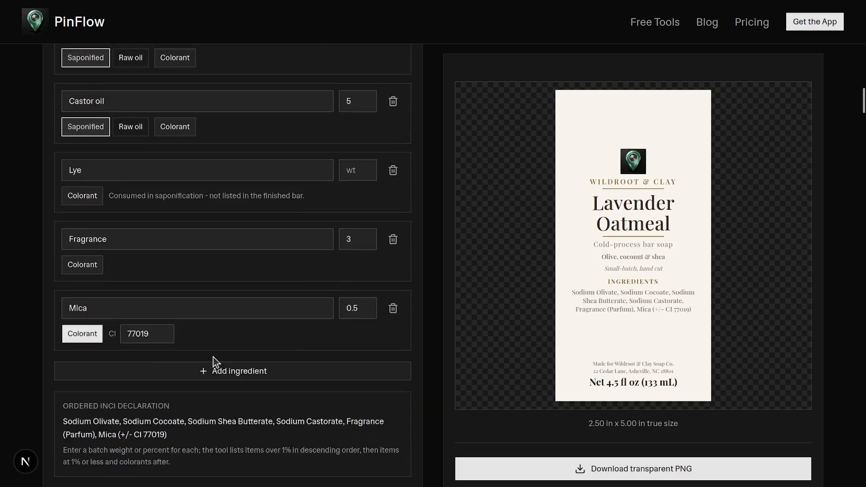
- Add a blank ingredient row and mark Castor oil as a Raw oil
click(191, 364)
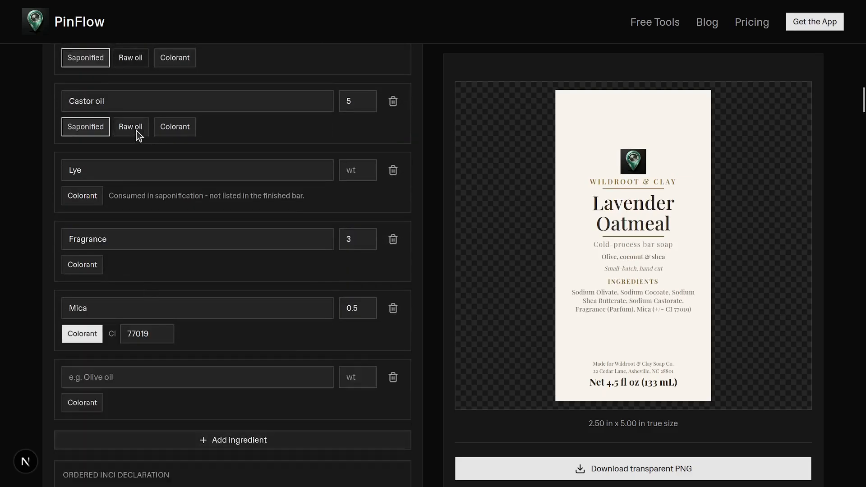
click(136, 129)
click(162, 131)
scroll(145, 158, up, 2)
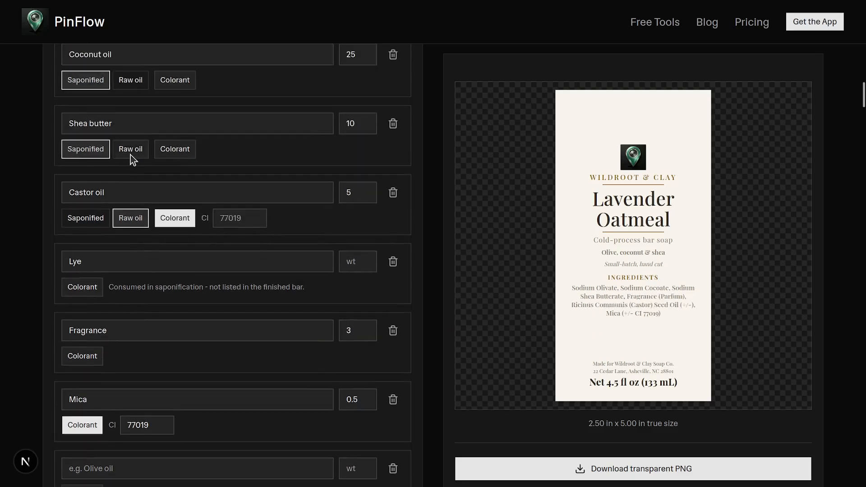
- Mark Shea butter as a Raw oil in the ingredient list
click(131, 151)
click(161, 151)
scroll(134, 218, down, 8)
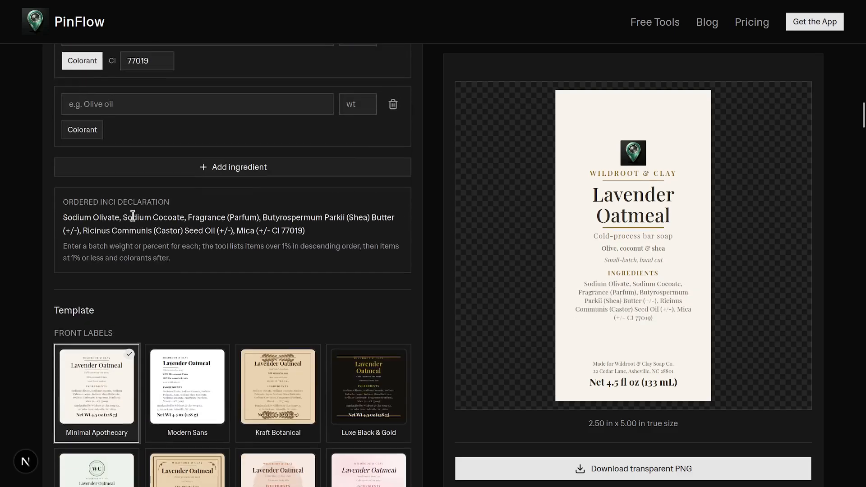
scroll(133, 218, down, 6)
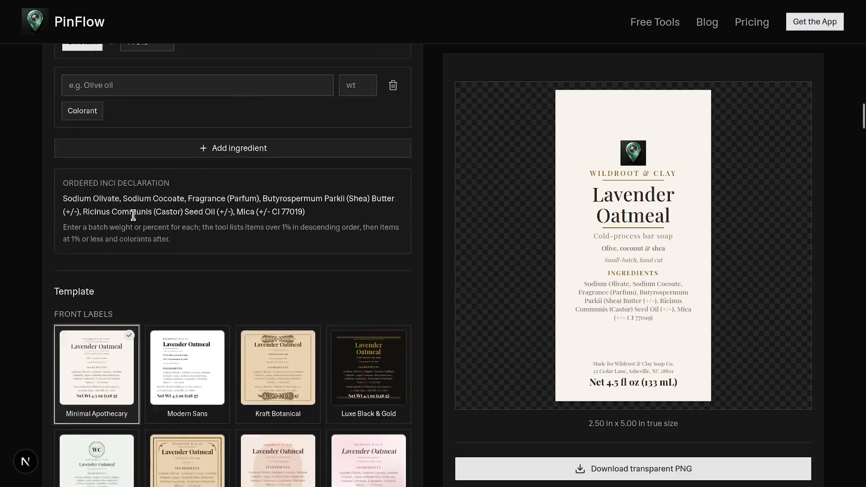
- Apply the Terracotta Arch front label template
click(160, 207)
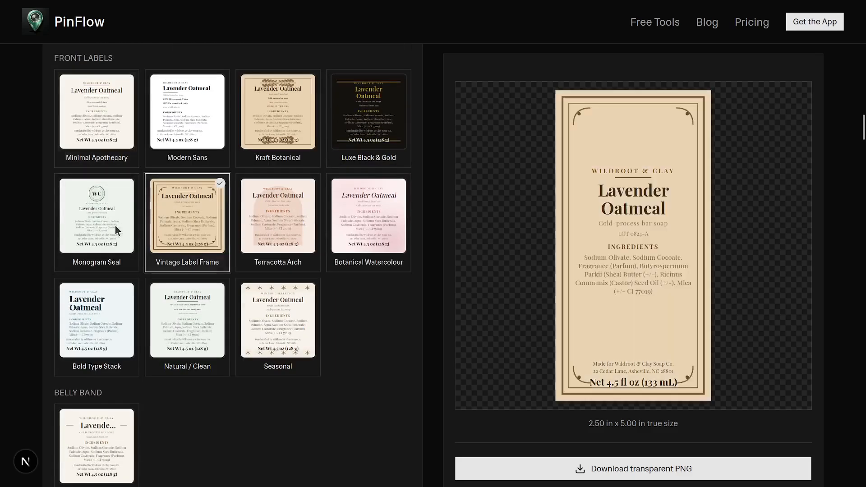
click(112, 225)
click(299, 226)
- Download the label as a transparent PNG
scroll(253, 261, down, 11)
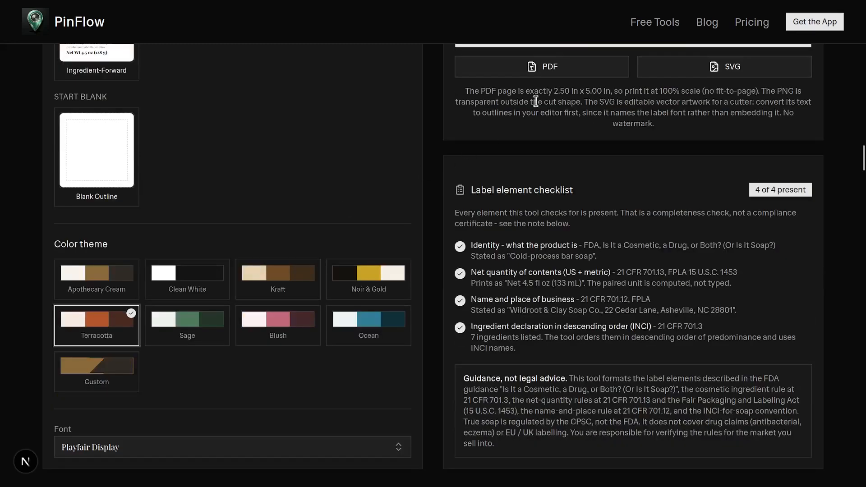
scroll(539, 123, up, 4)
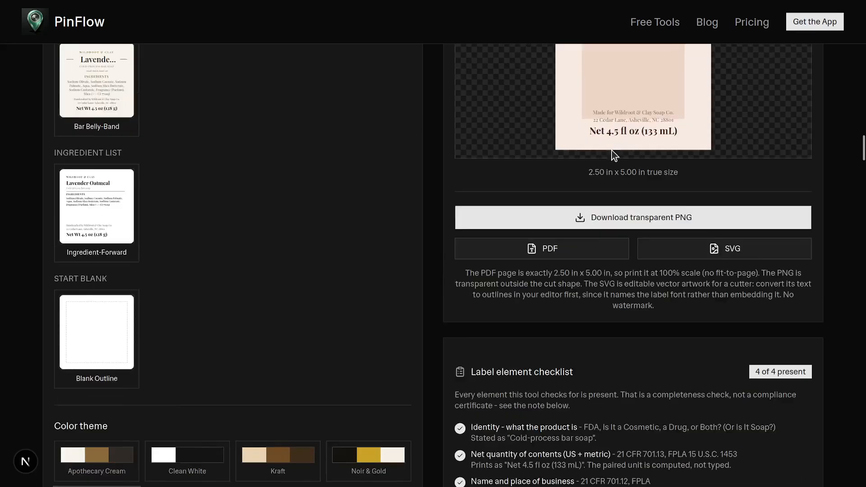
click(630, 220)
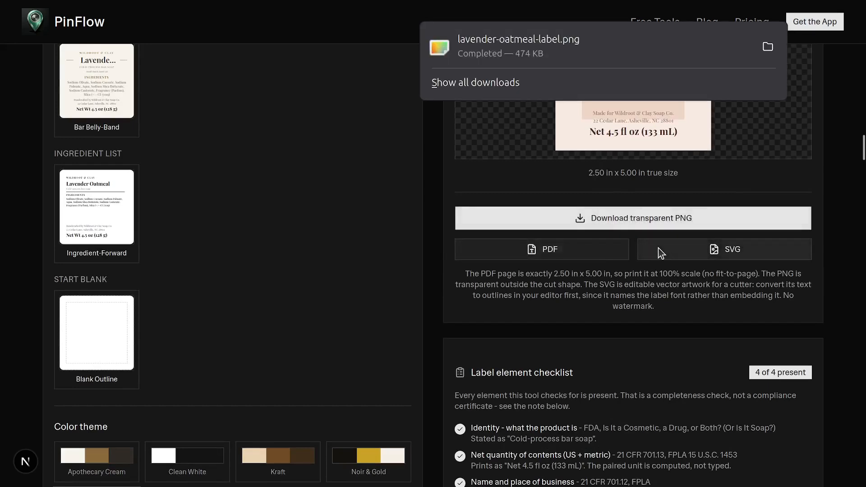
- Open the downloaded lavender-oatmeal-label.png in Image Viewer to inspect it, then close the viewer
click(544, 39)
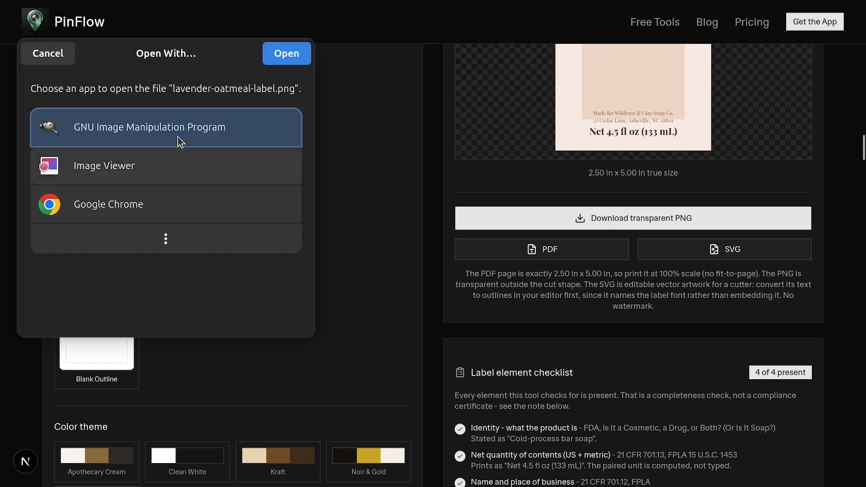
click(171, 165)
click(287, 55)
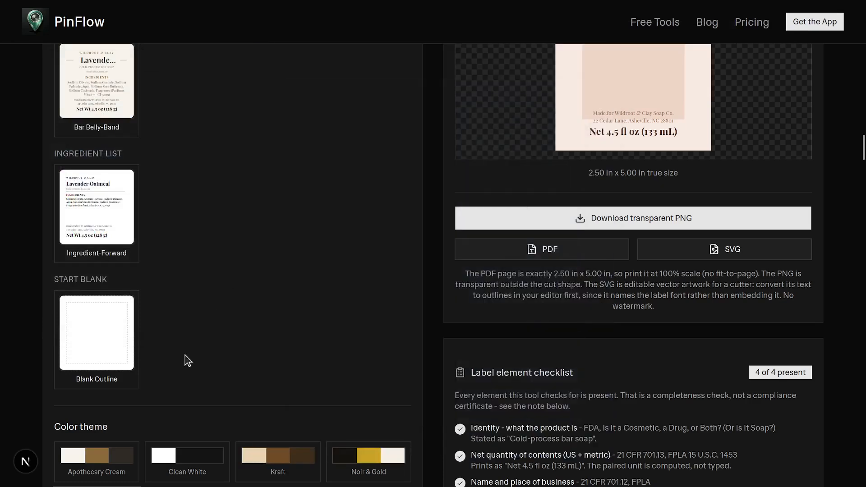
click(597, 57)
- Try the Apothecary Cream color theme and settle on the Blush color theme
scroll(165, 408, down, 2)
click(107, 363)
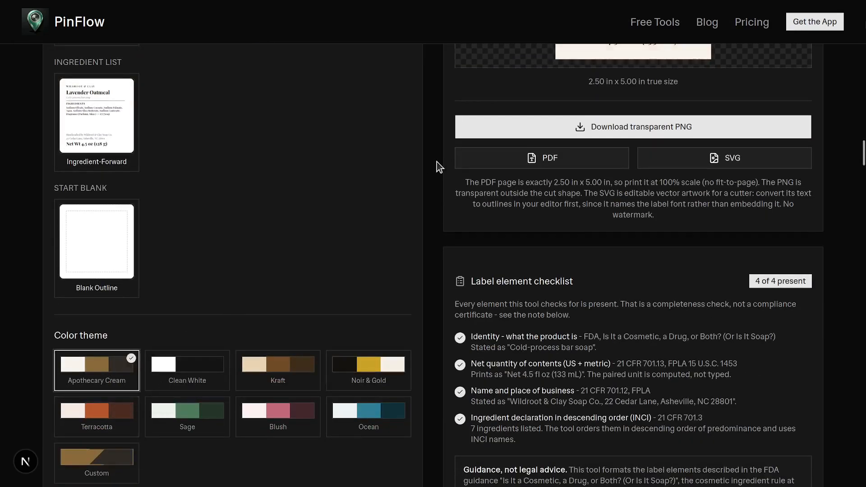
scroll(437, 162, up, 6)
scroll(356, 274, down, 8)
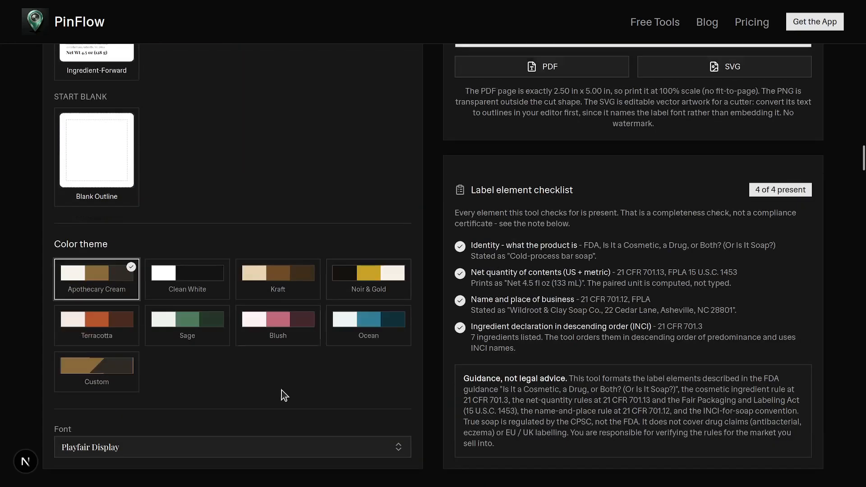
click(291, 336)
scroll(645, 195, up, 10)
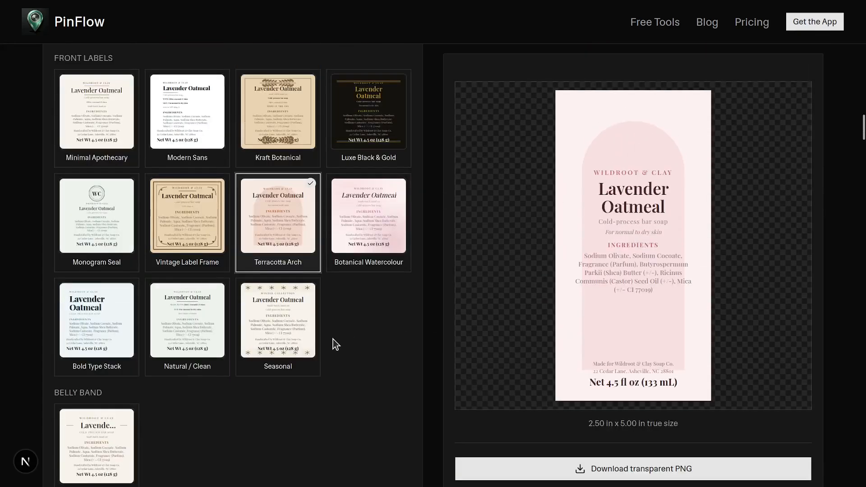
scroll(334, 339, down, 15)
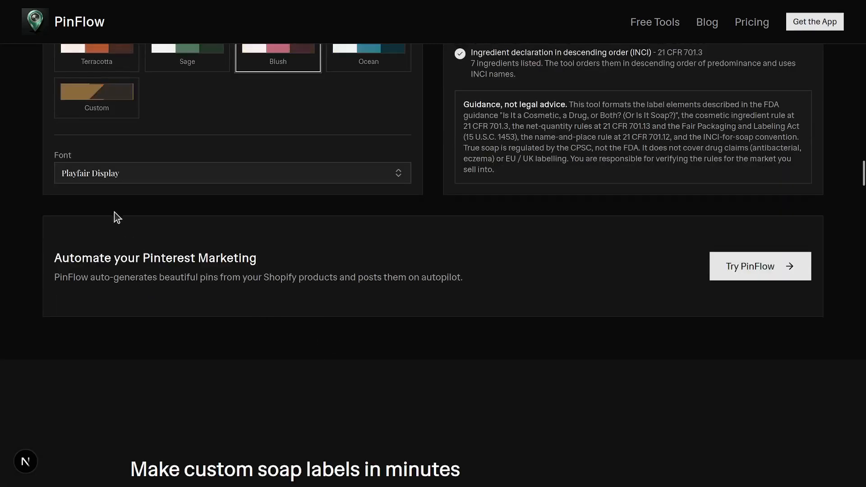
- Change the label font to Suranna and review the updated label
click(104, 178)
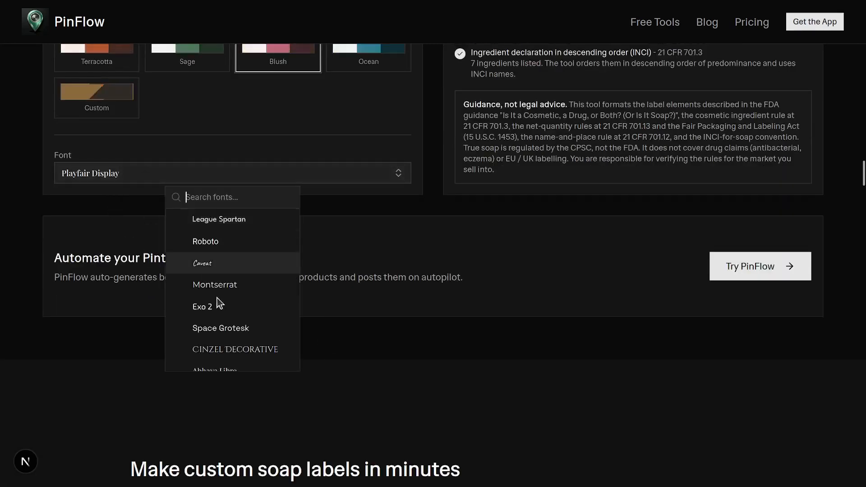
scroll(229, 357, down, 3)
scroll(229, 356, up, 10)
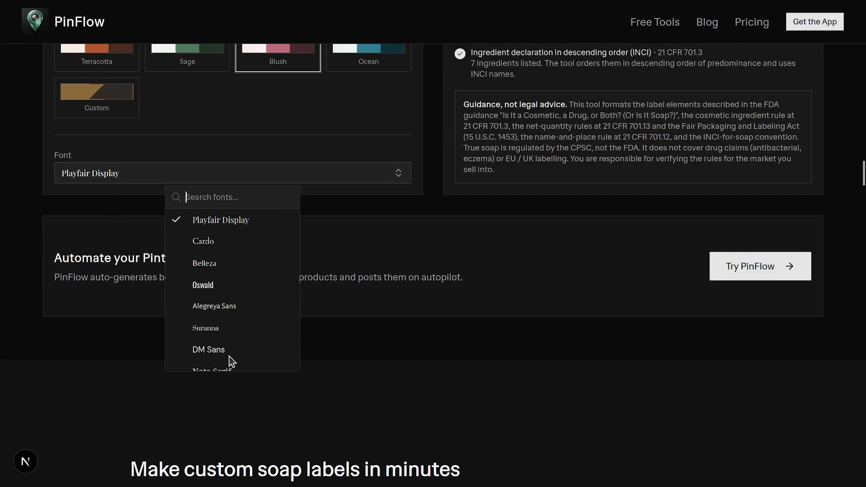
click(209, 334)
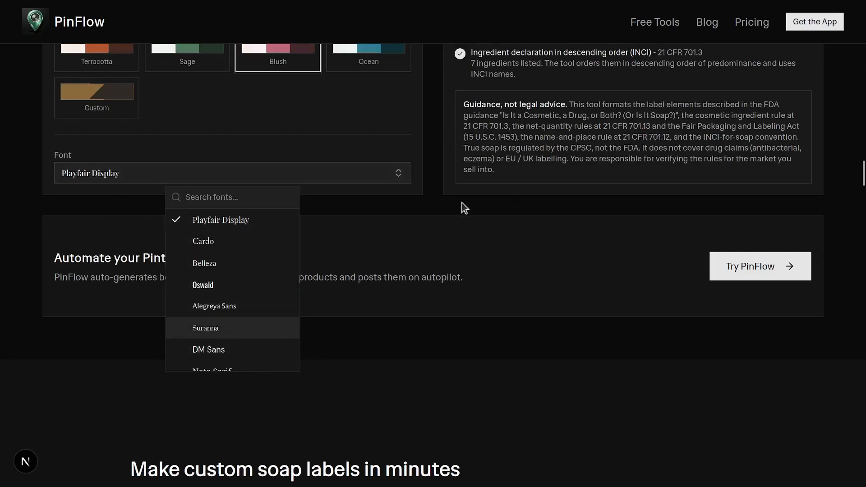
scroll(463, 204, up, 6)
scroll(464, 204, up, 10)
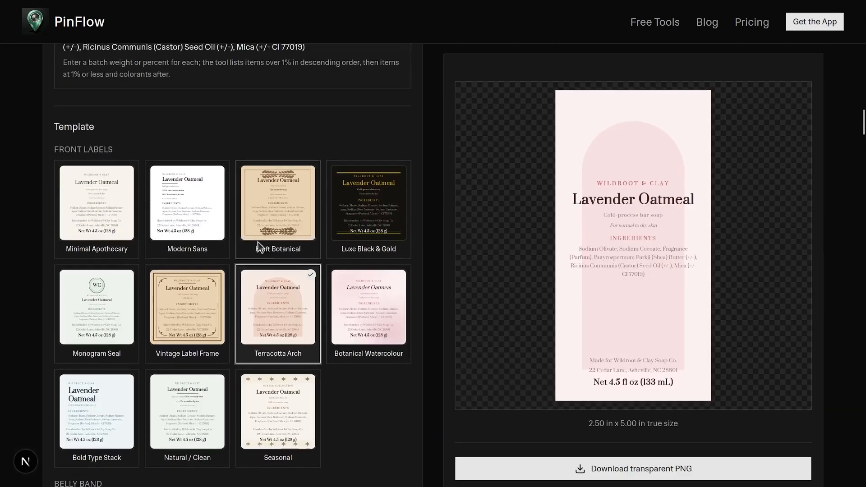
scroll(256, 241, down, 2)
scroll(256, 242, down, 15)
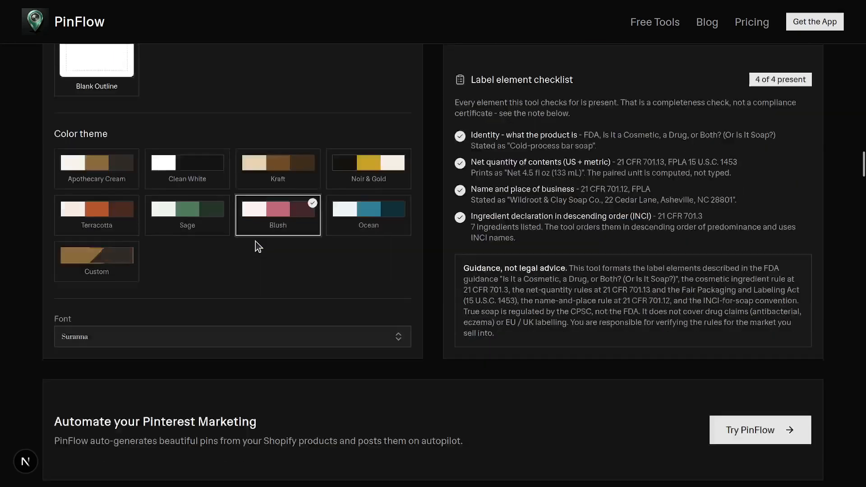
scroll(256, 242, up, 14)
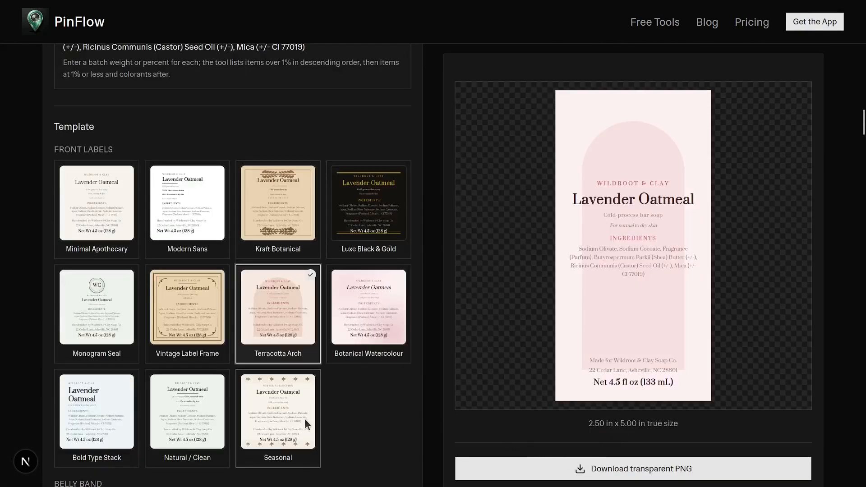
scroll(295, 235, up, 5)
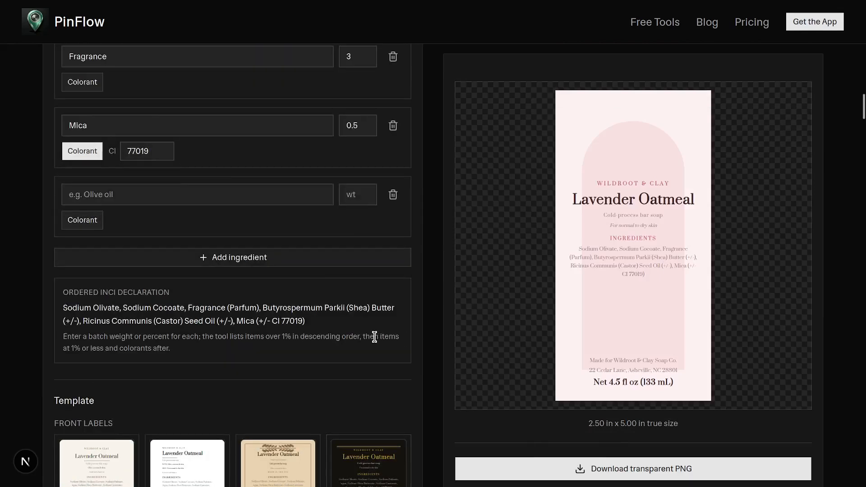
- Switch to the other browser window showing the PinFlow homepage
key(alt+Tab)
key(alt+Tab)
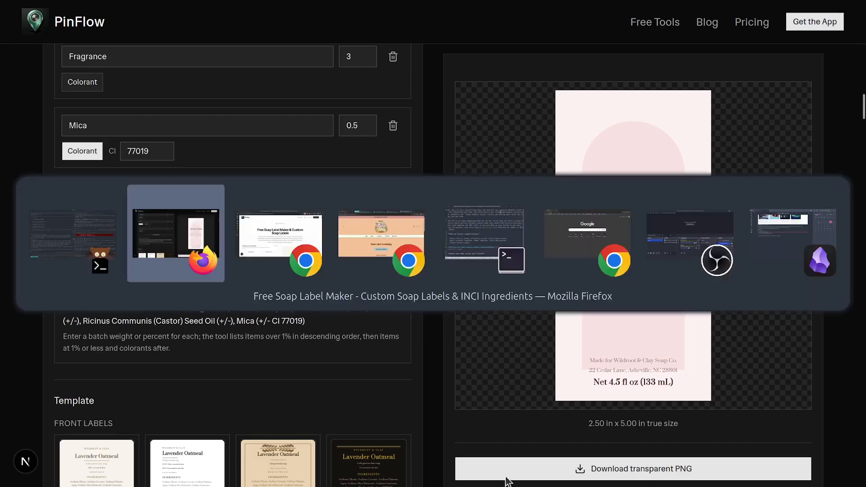
key(alt+Tab)
key(alt+Tab)
key(alt+Tab)
key(alt+Tab)
key(alt+Tab)
key(alt+Tab)
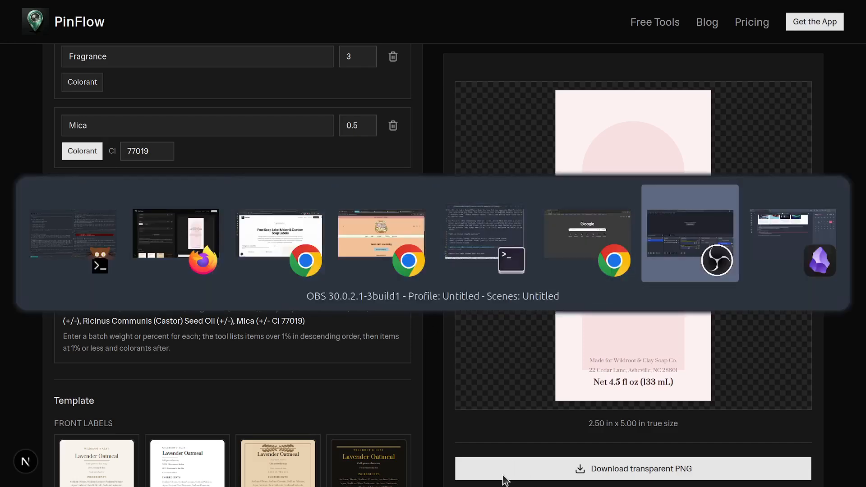
click(717, 360)
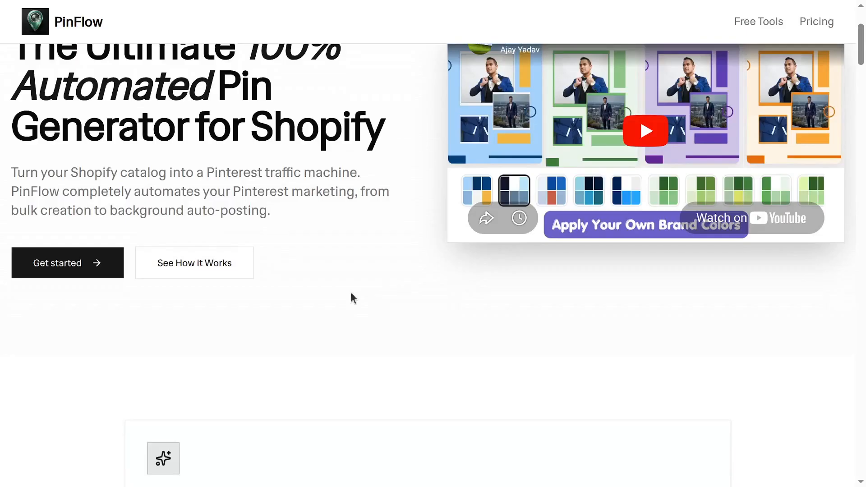
- Scroll through the PinFlow homepage feature sections
scroll(362, 299, up, 3)
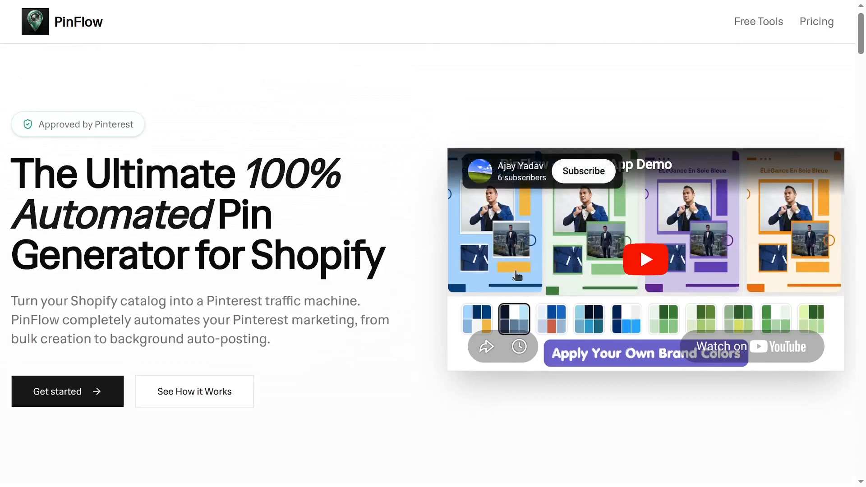
scroll(351, 229, down, 10)
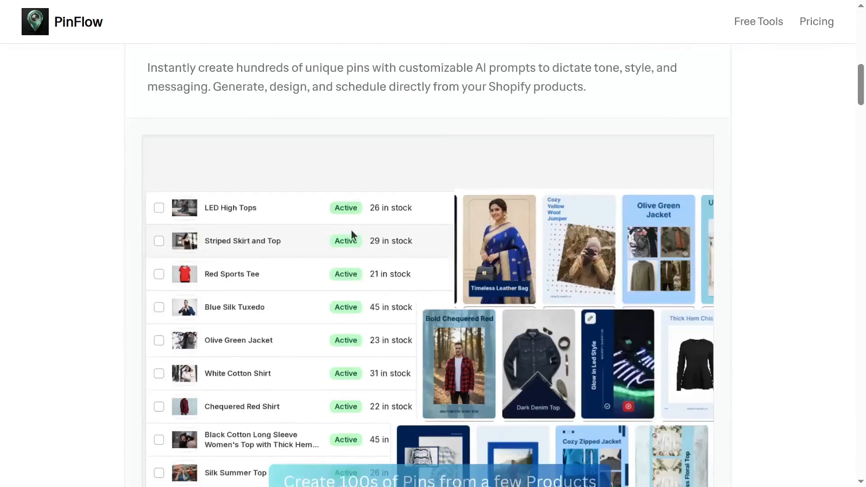
scroll(308, 198, up, 2)
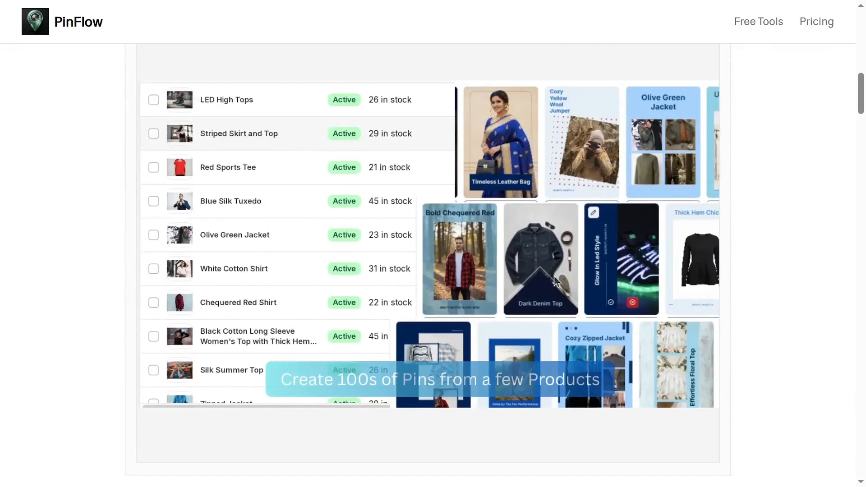
scroll(554, 275, down, 8)
scroll(555, 277, down, 15)
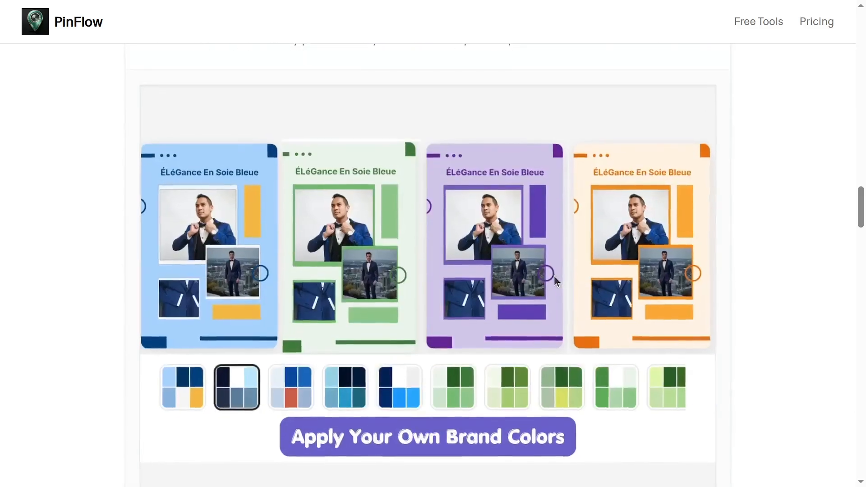
scroll(555, 277, up, 5)
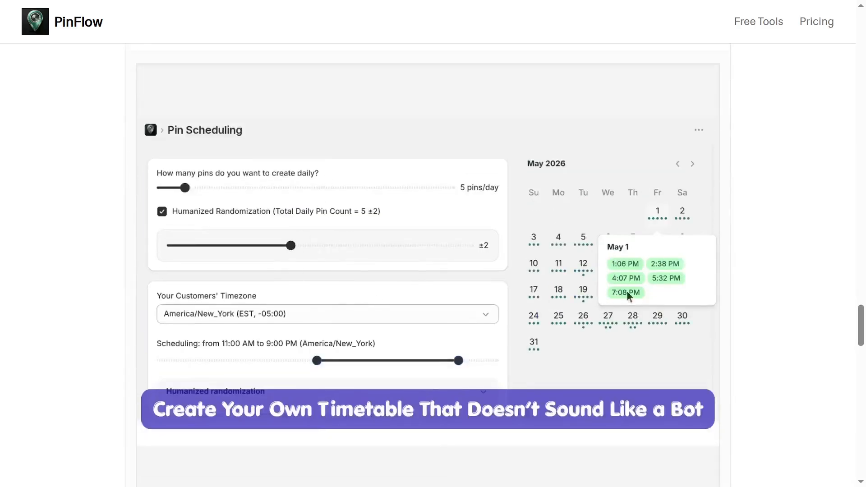
scroll(602, 297, up, 20)
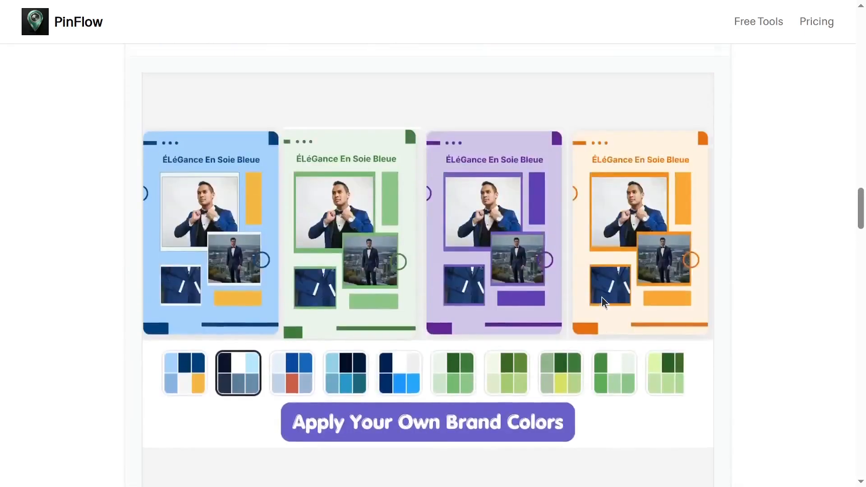
scroll(602, 297, down, 10)
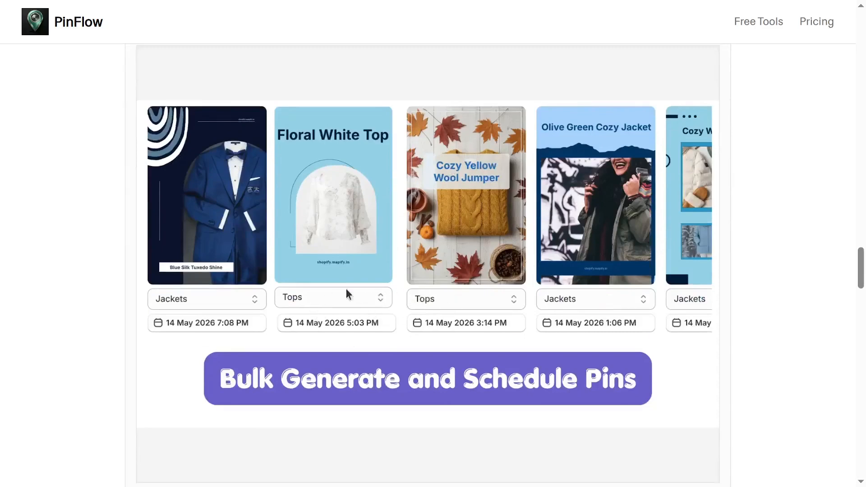
scroll(342, 312, up, 10)
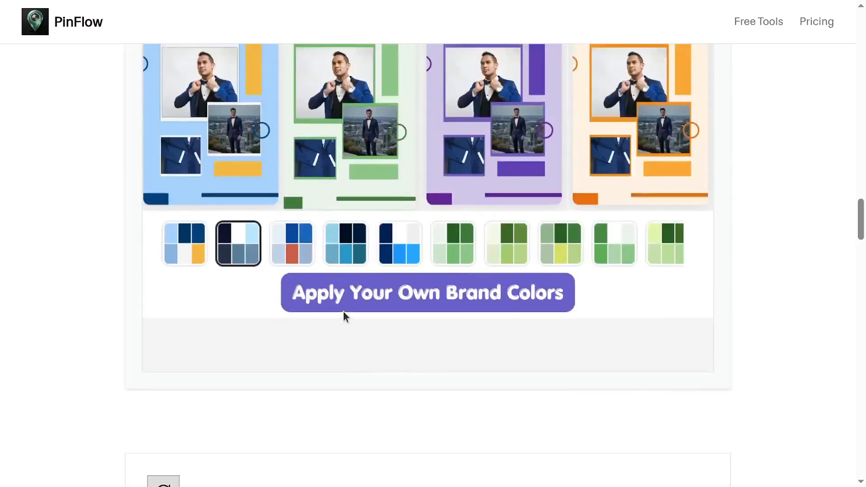
scroll(343, 311, up, 15)
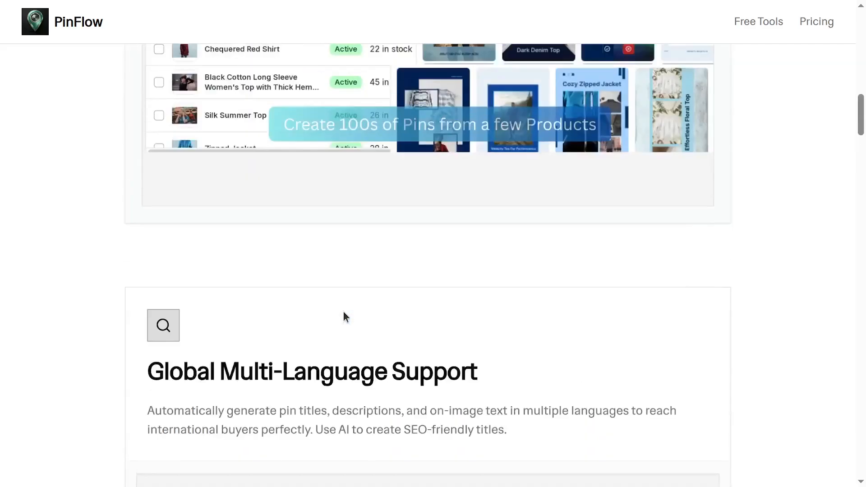